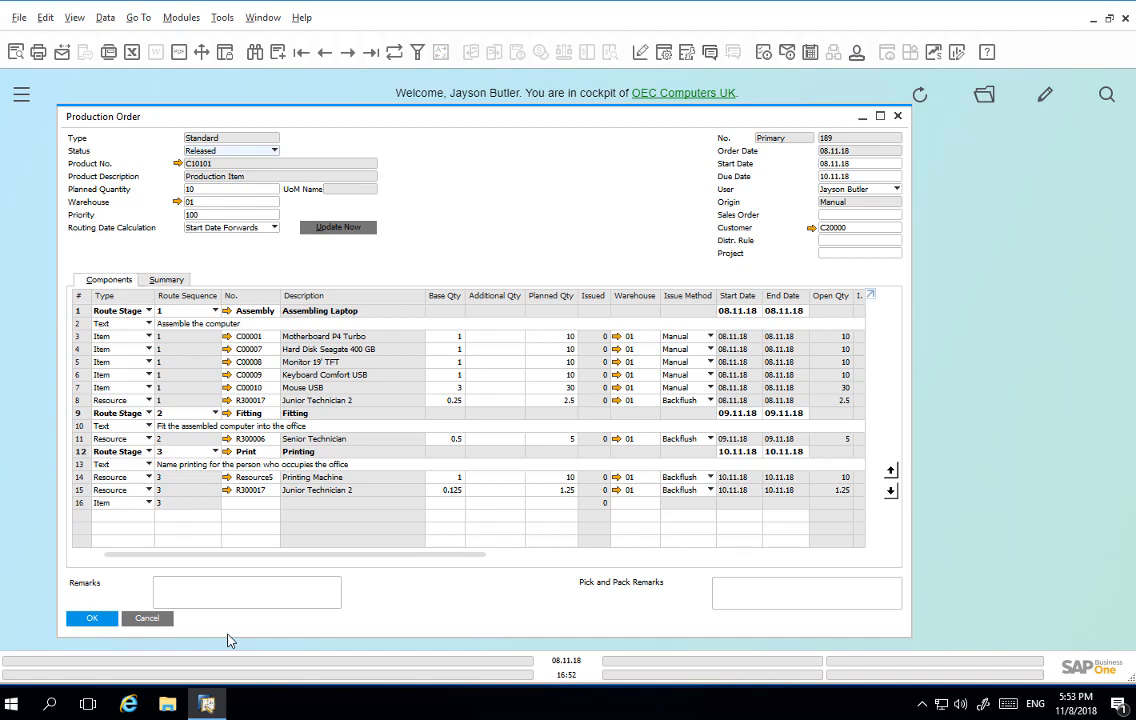
Step: Create an issue of components for the released production order, based on the open quantity of components for items and resources
right_click(576, 270)
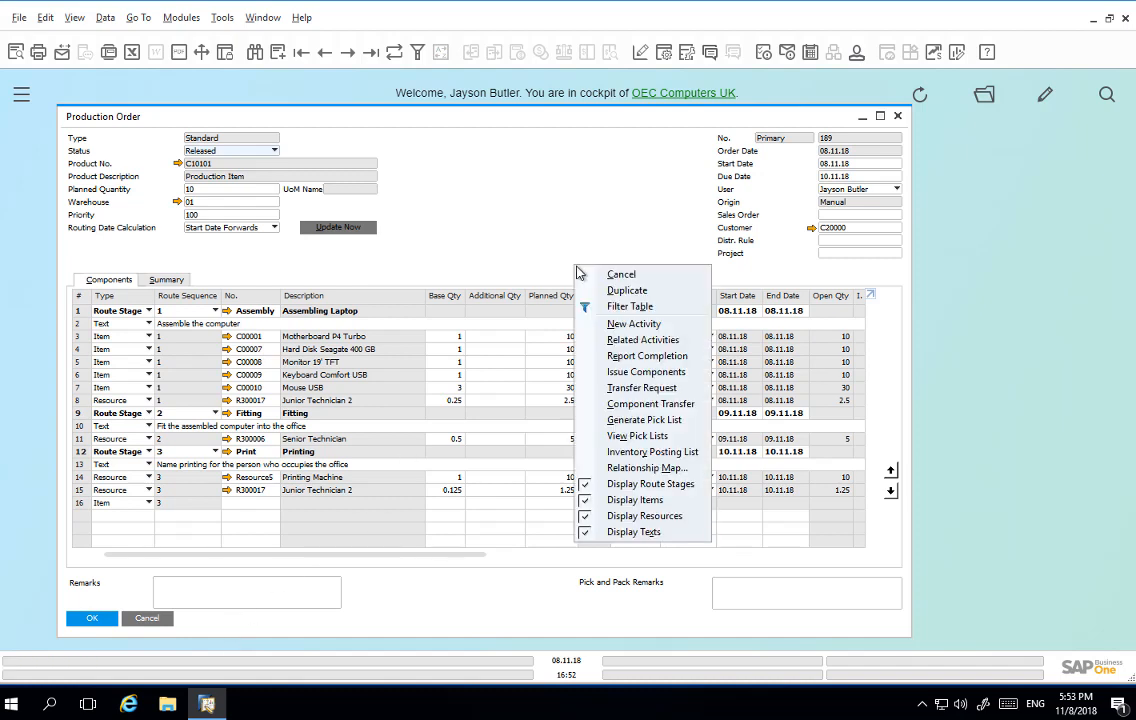
click(640, 372)
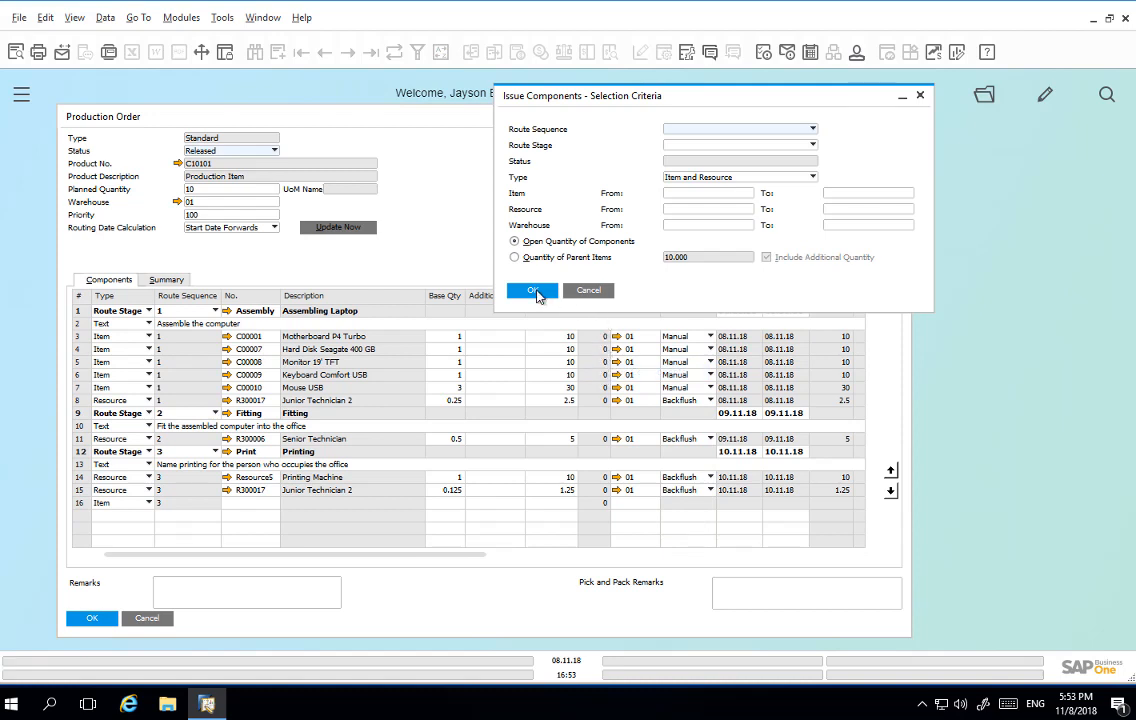
click(533, 291)
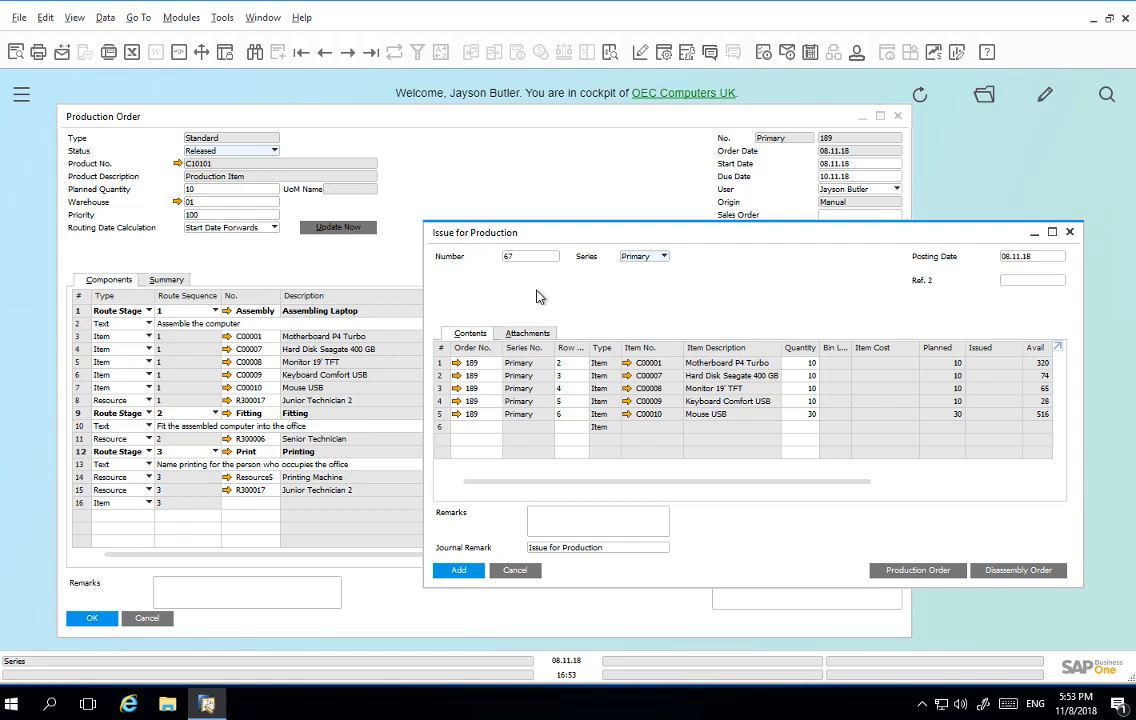
Step: Set the Motherboard P4 Turbo issue quantity to 11, add the Issue for Production document, and close the emptied form
click(805, 362)
text(1)
click(459, 570)
click(407, 369)
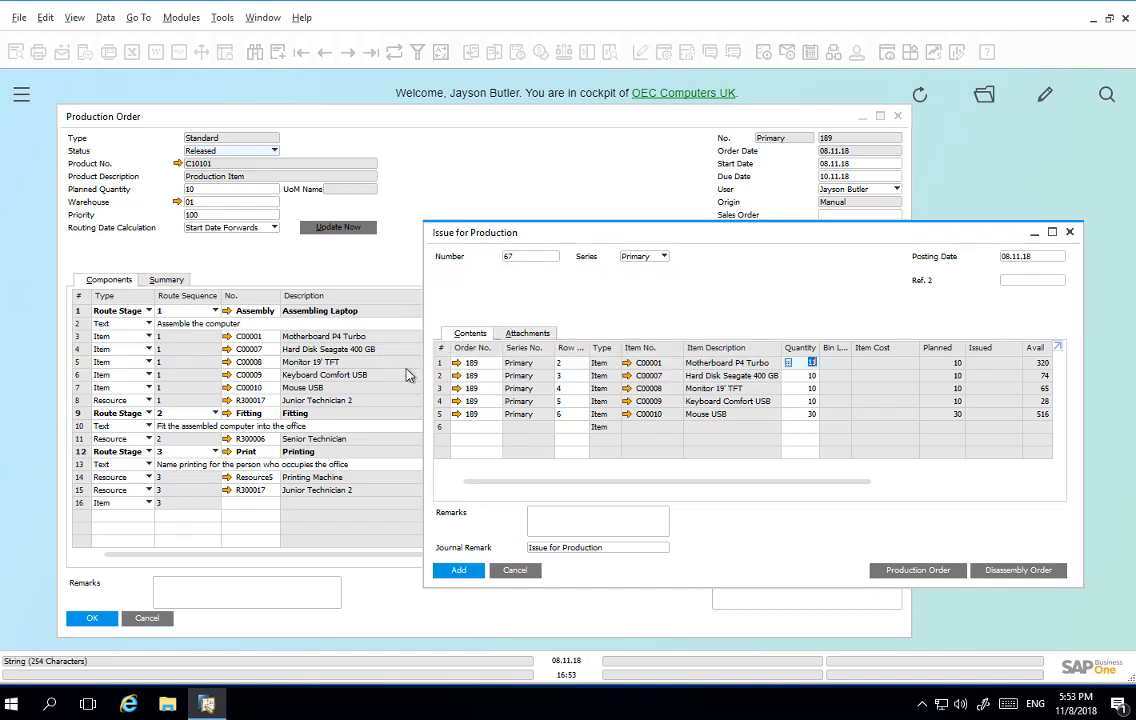
click(514, 572)
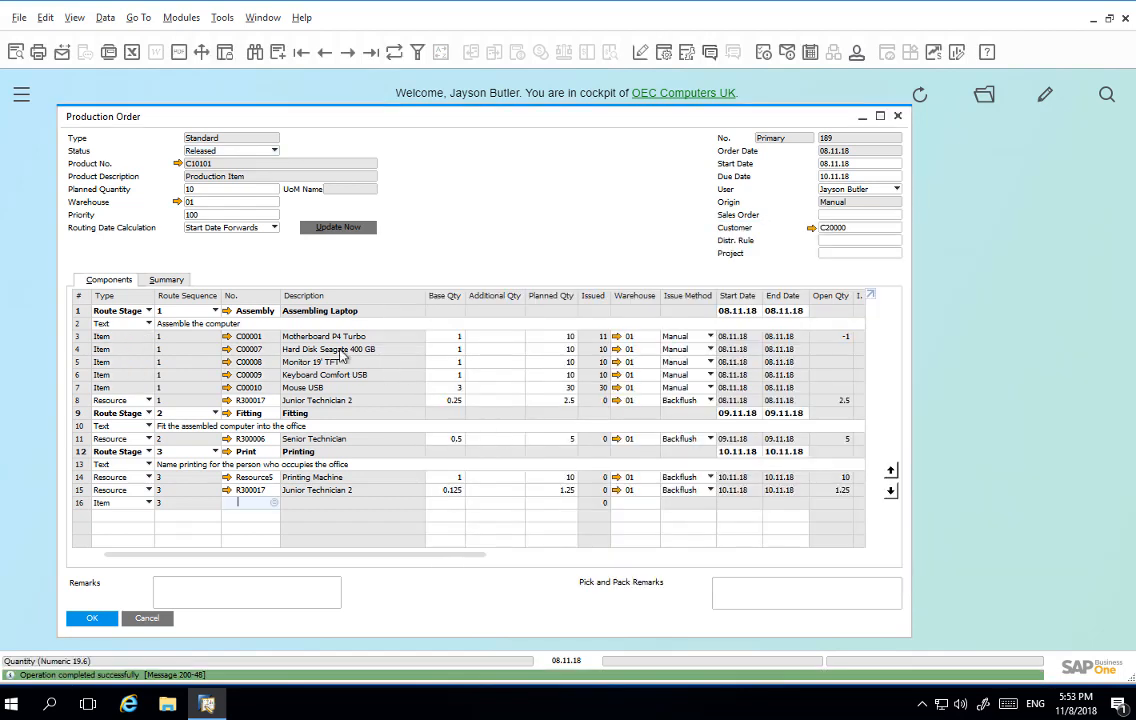
Step: Open the details of the total variance from the production order's cost summary
click(167, 280)
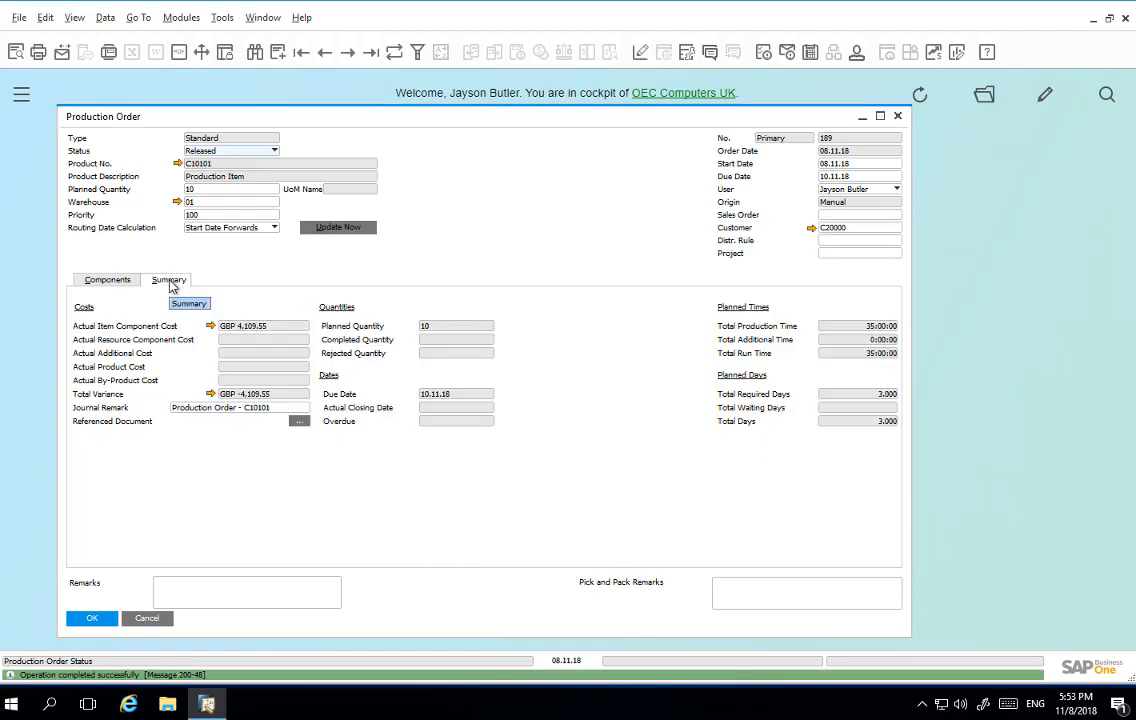
click(210, 394)
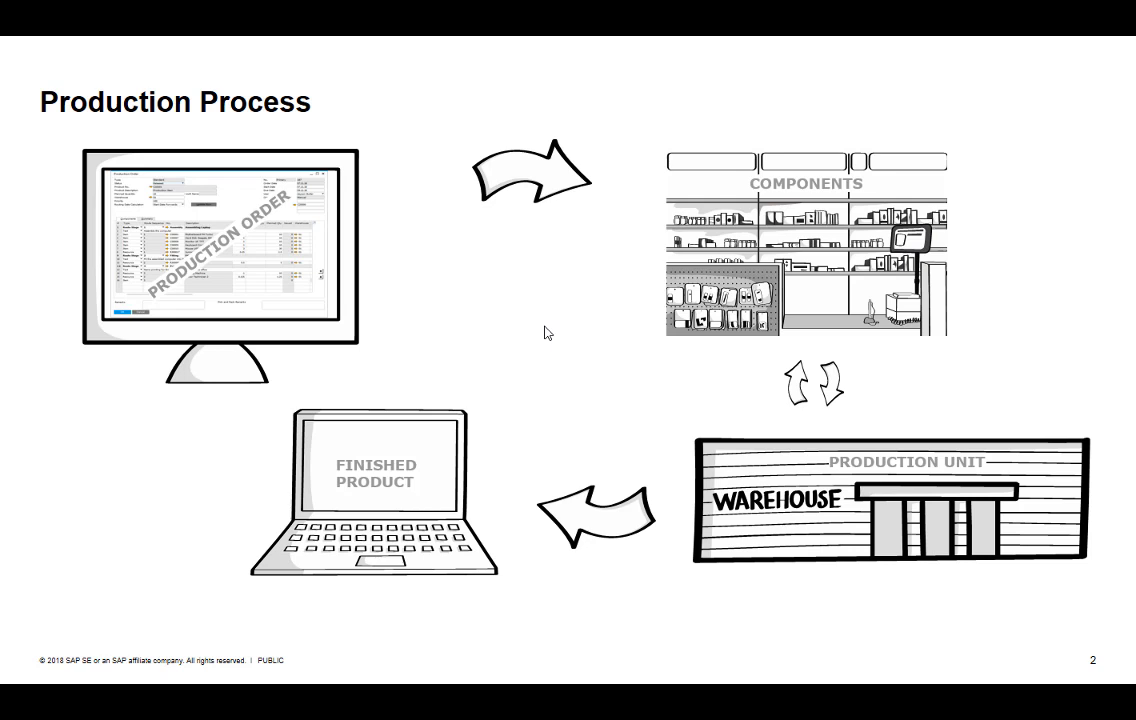
click(545, 327)
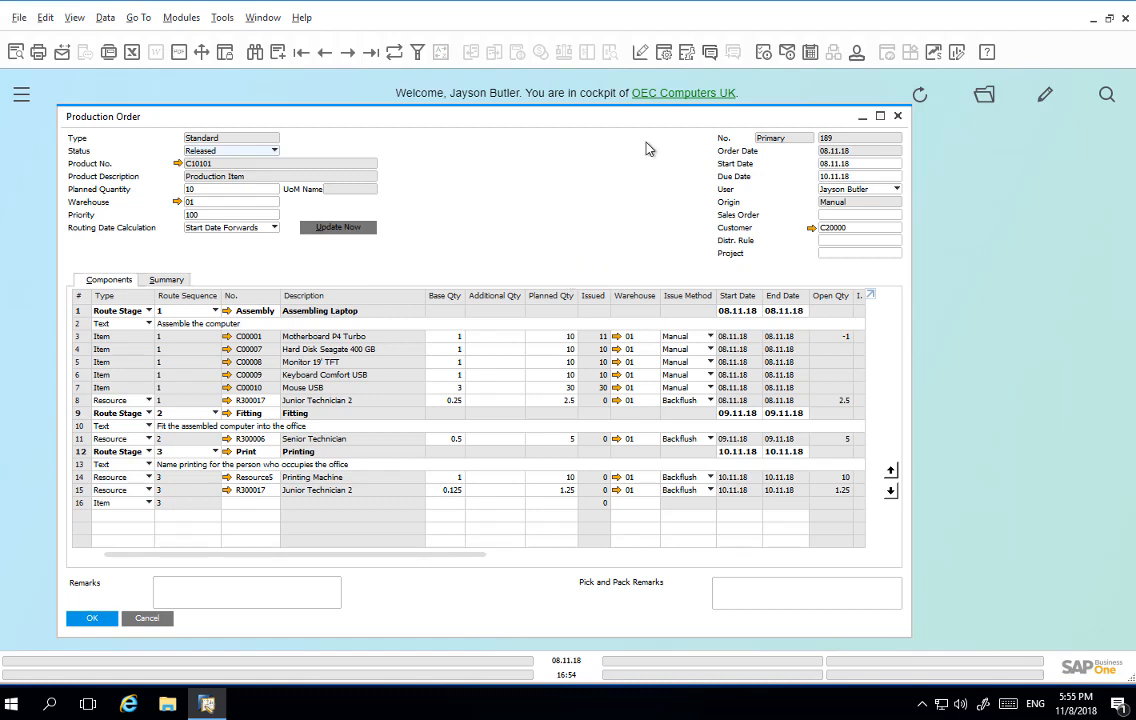
Step: Make the Row No. column visible in the production order's components table
click(664, 54)
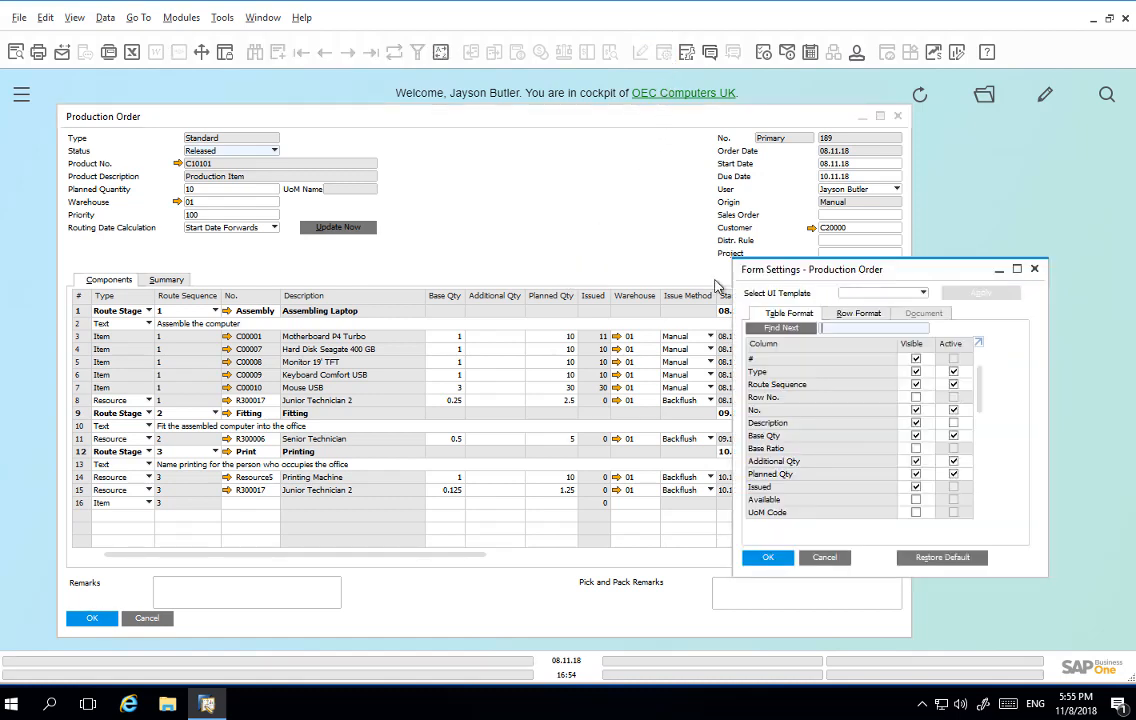
click(916, 397)
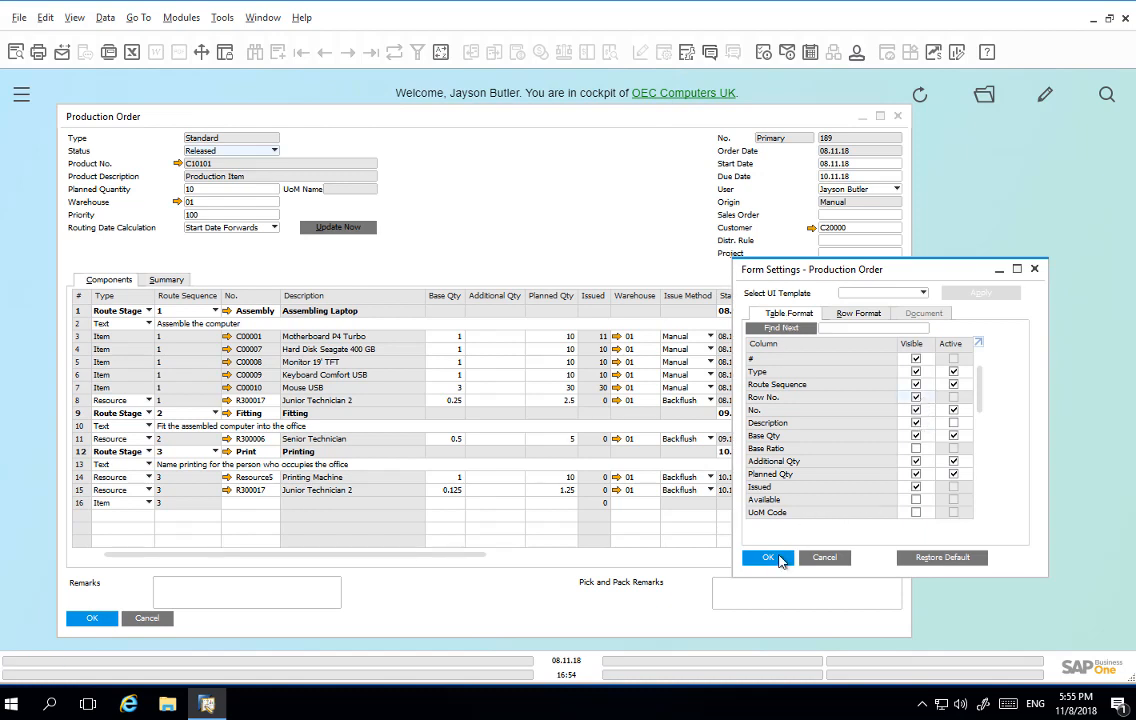
click(779, 560)
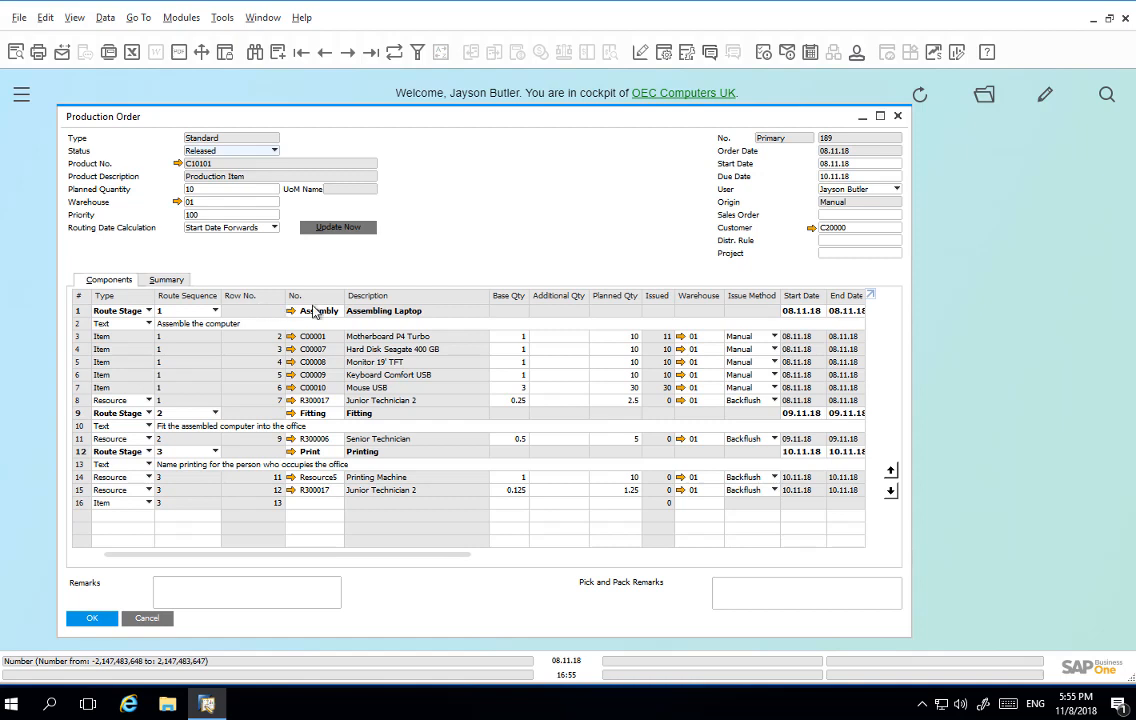
Step: Start another component issue from the production order, keeping the default open-quantity selection criteria
right_click(553, 286)
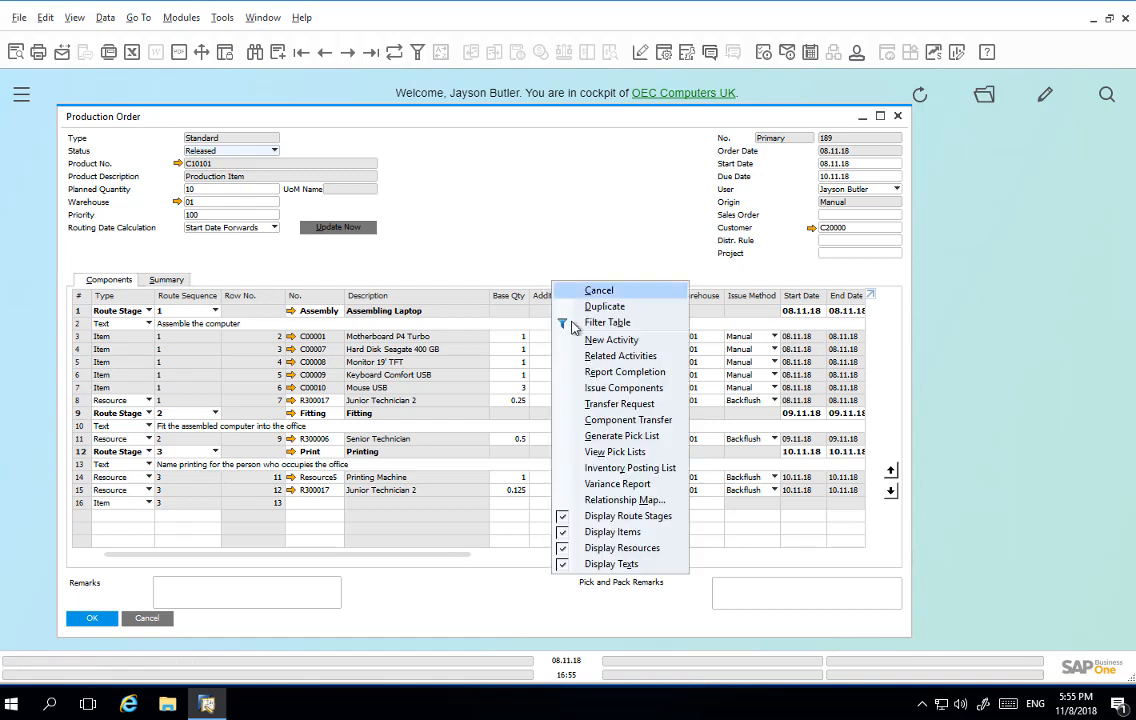
click(587, 388)
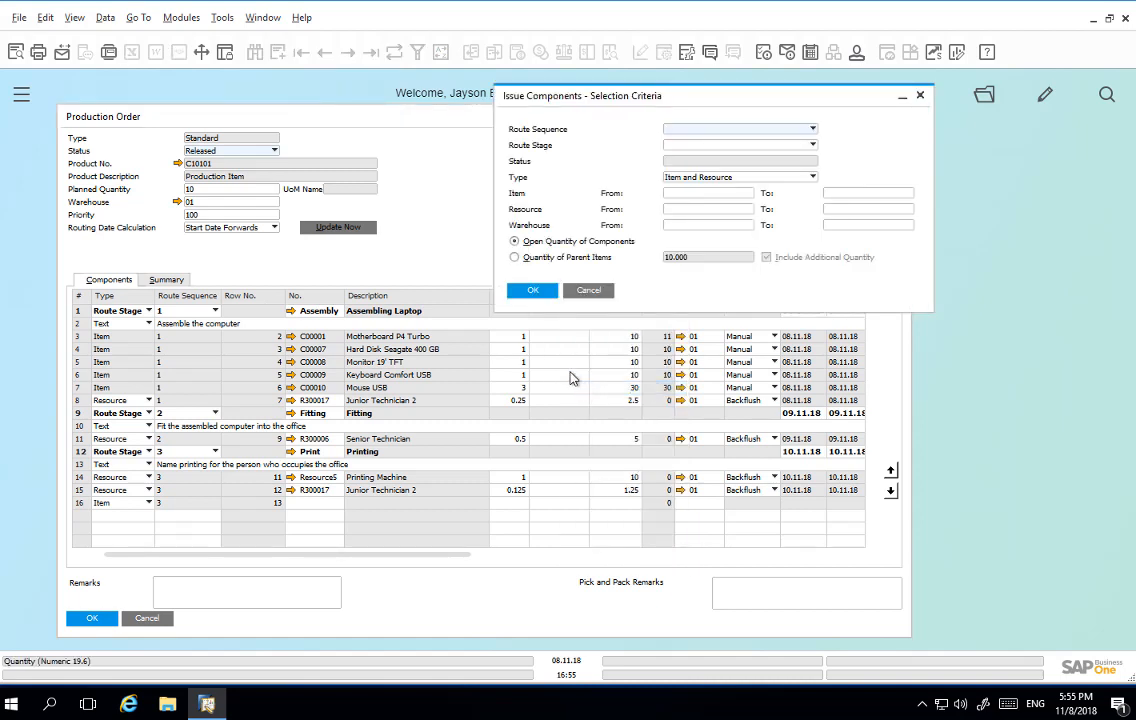
click(534, 291)
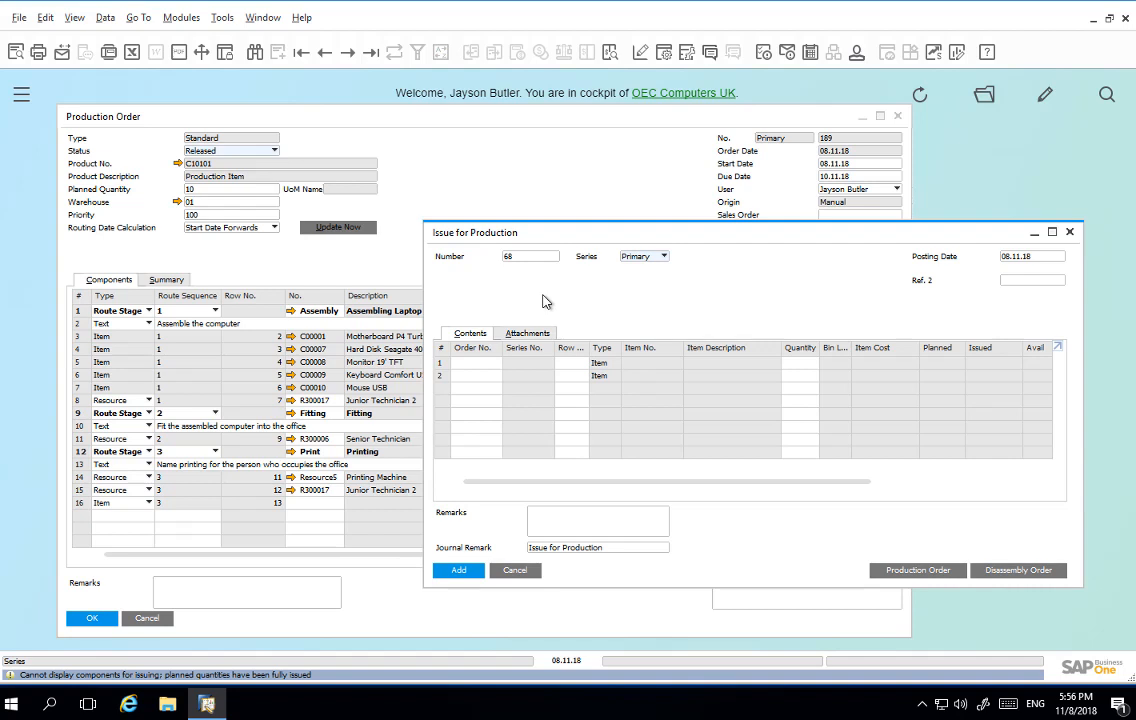
Step: Issue 3 extra Mouse USB units by entering the current production order's number and row 6, add the document, and close the form
click(485, 363)
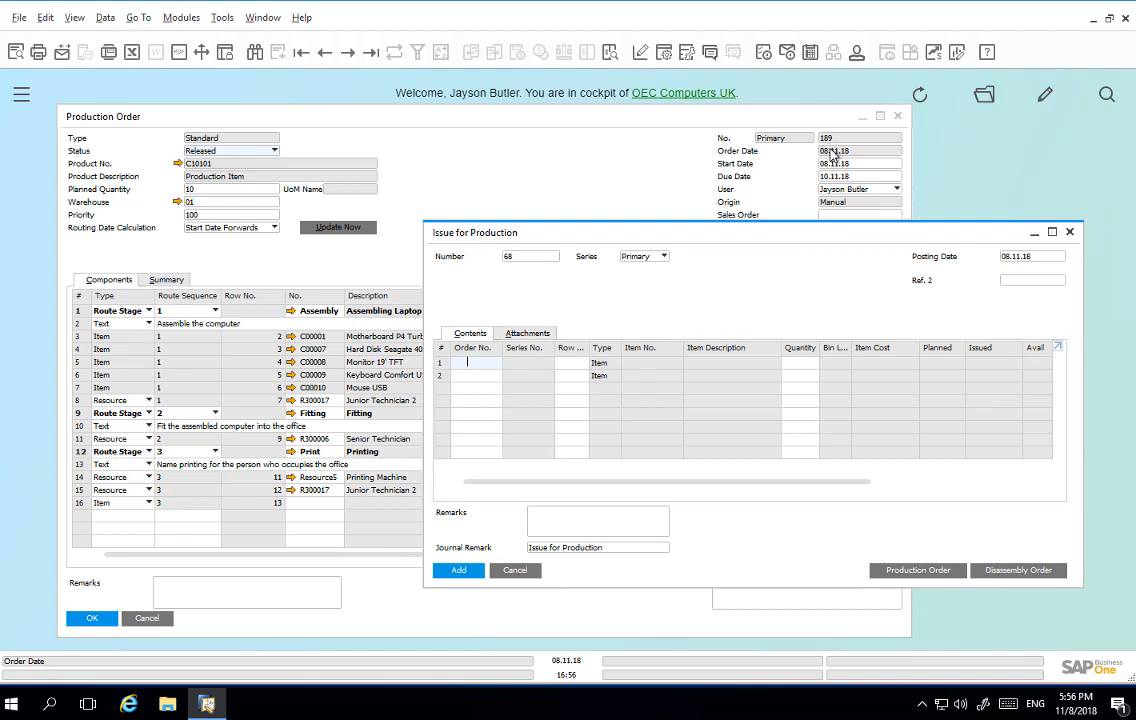
text(189)
key(Tab)
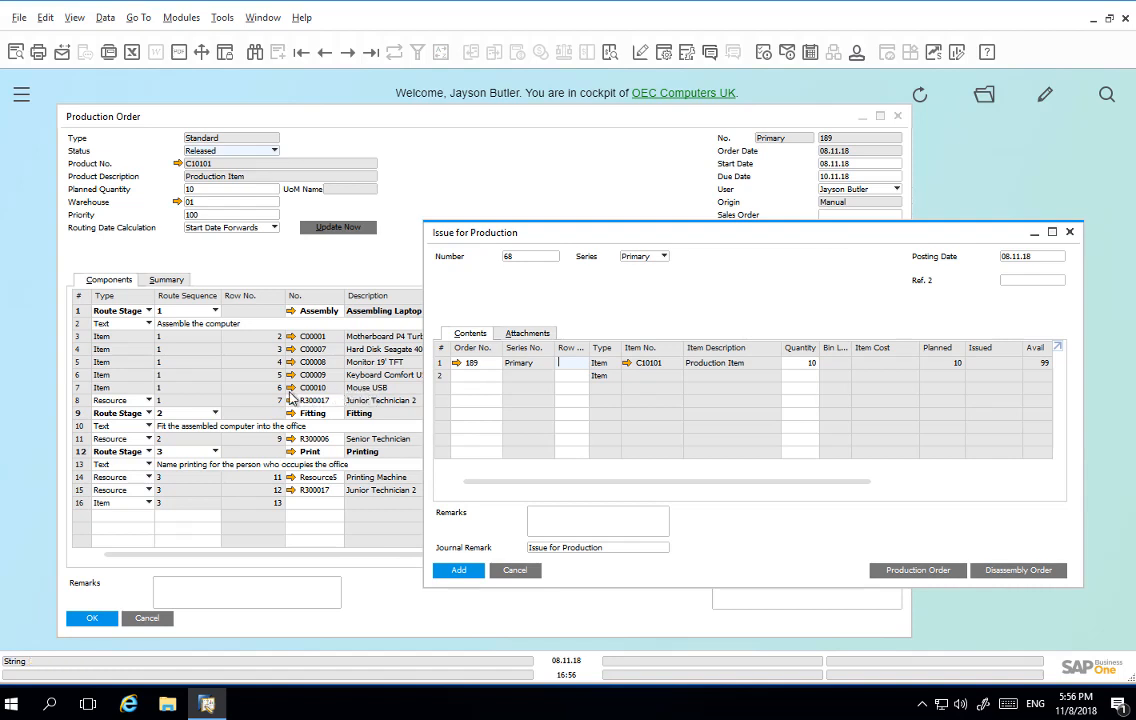
text(6)
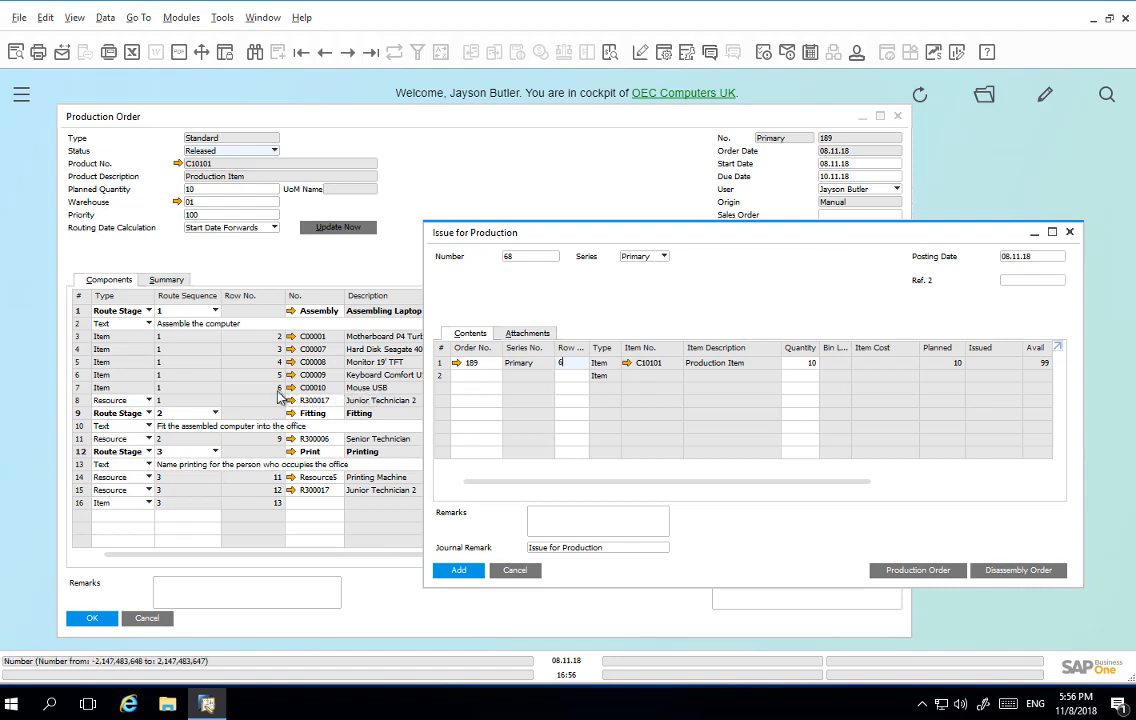
key(Tab)
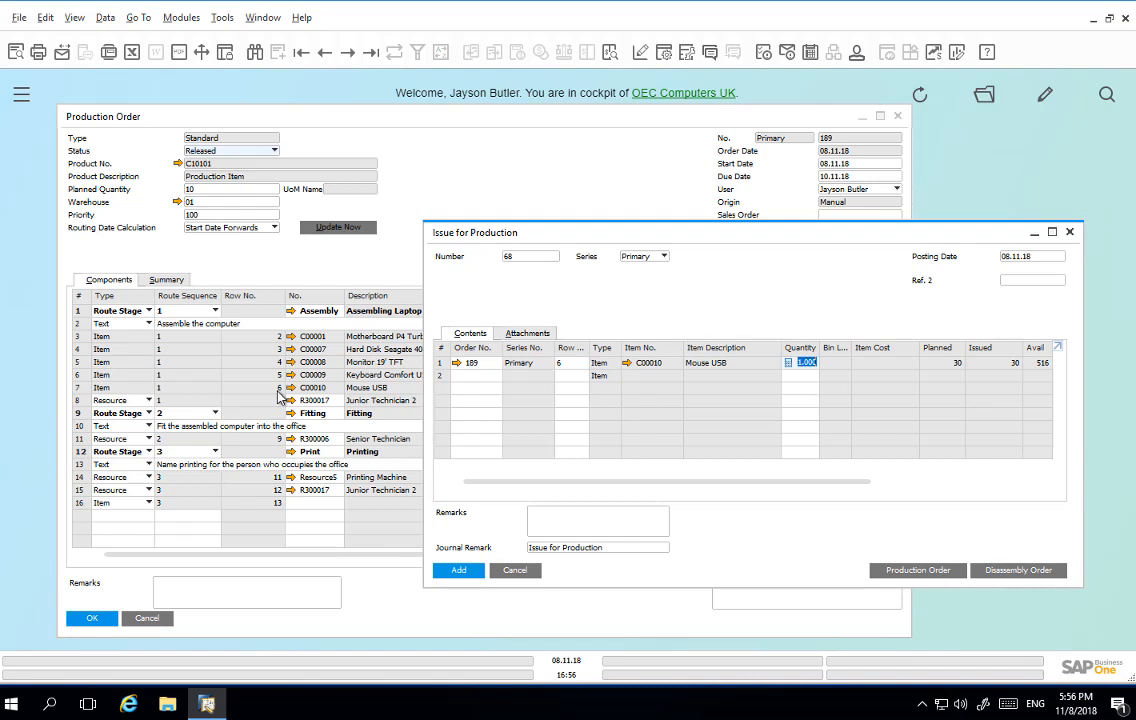
text(1)
click(459, 570)
click(408, 370)
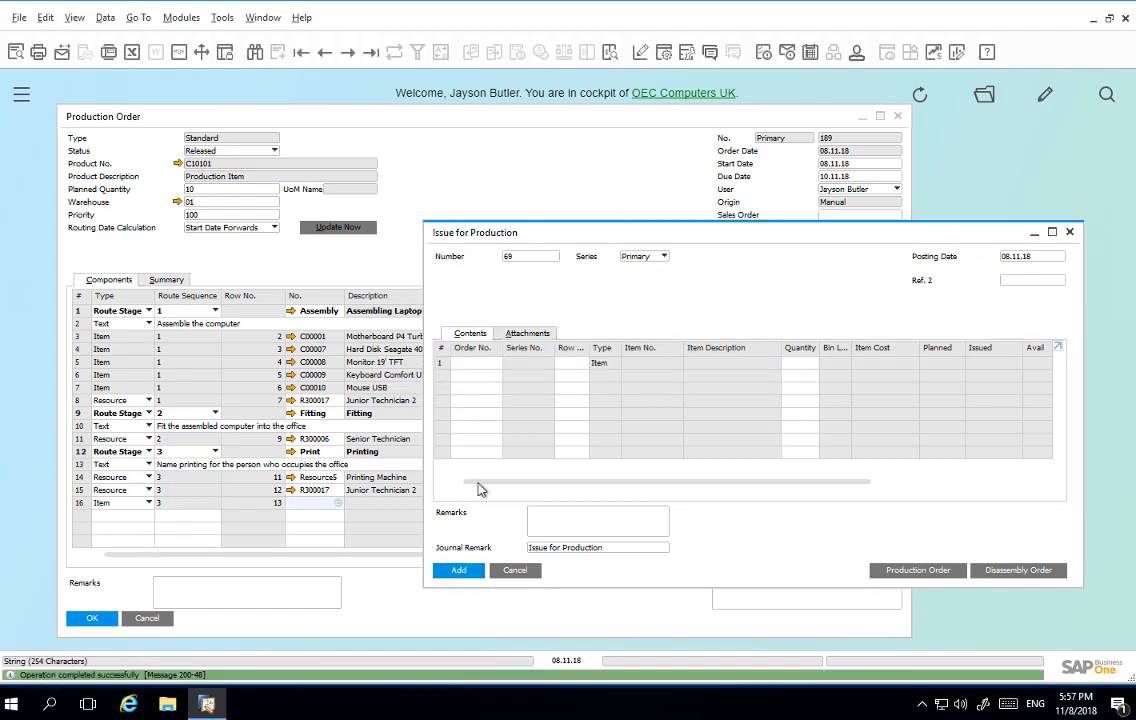
click(512, 572)
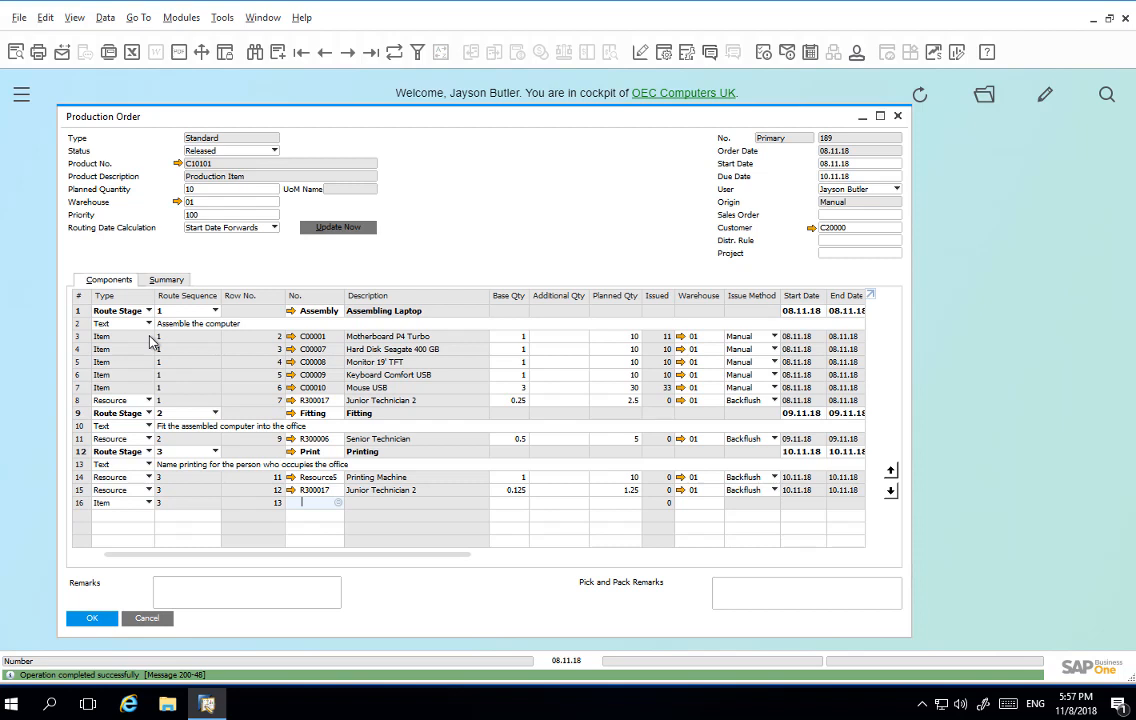
Step: Examine the issued component quantities and variances in the Variance Report for the order's total variance, and close the report
click(158, 279)
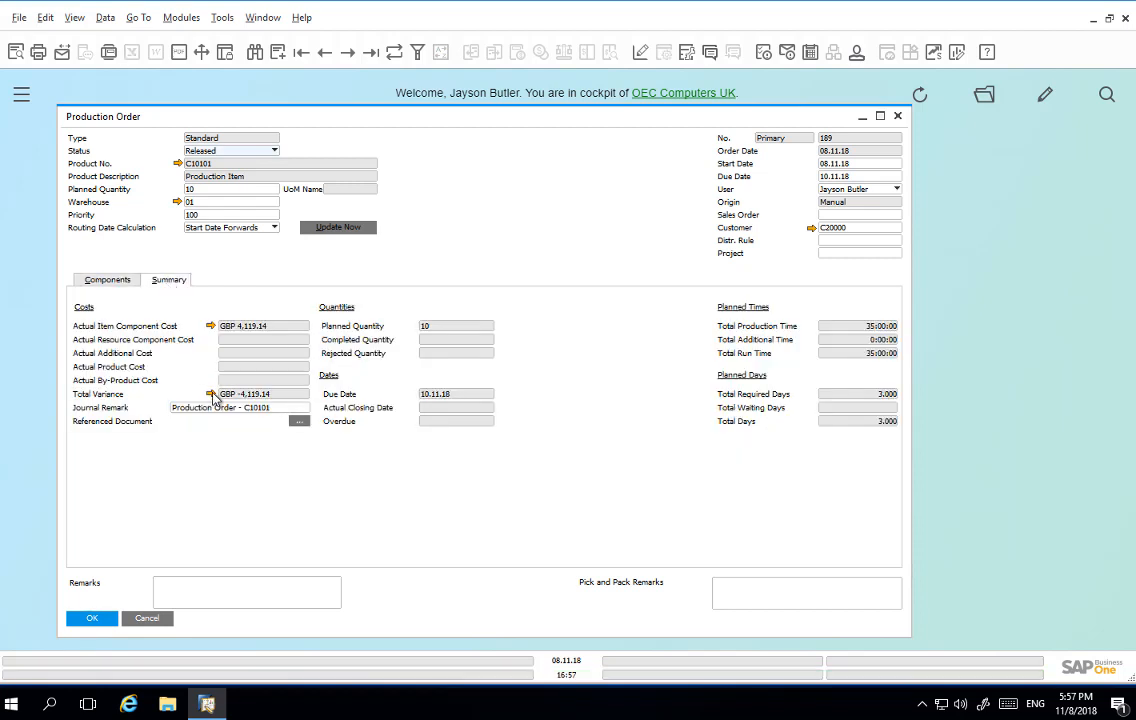
click(210, 394)
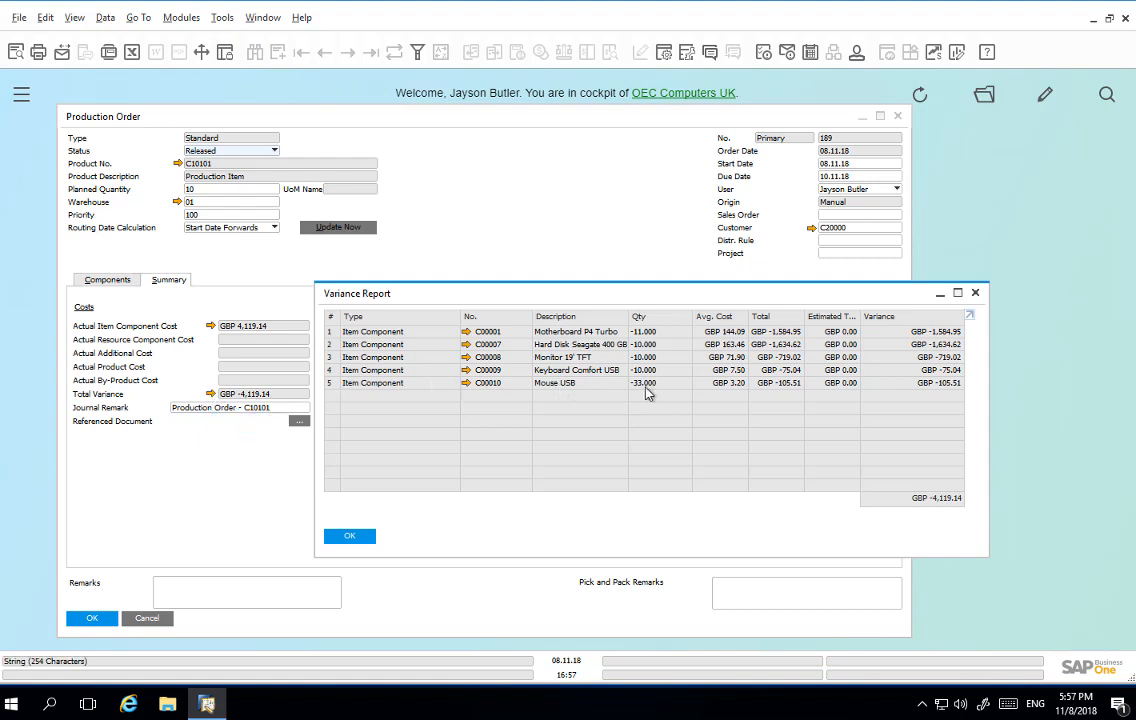
click(352, 537)
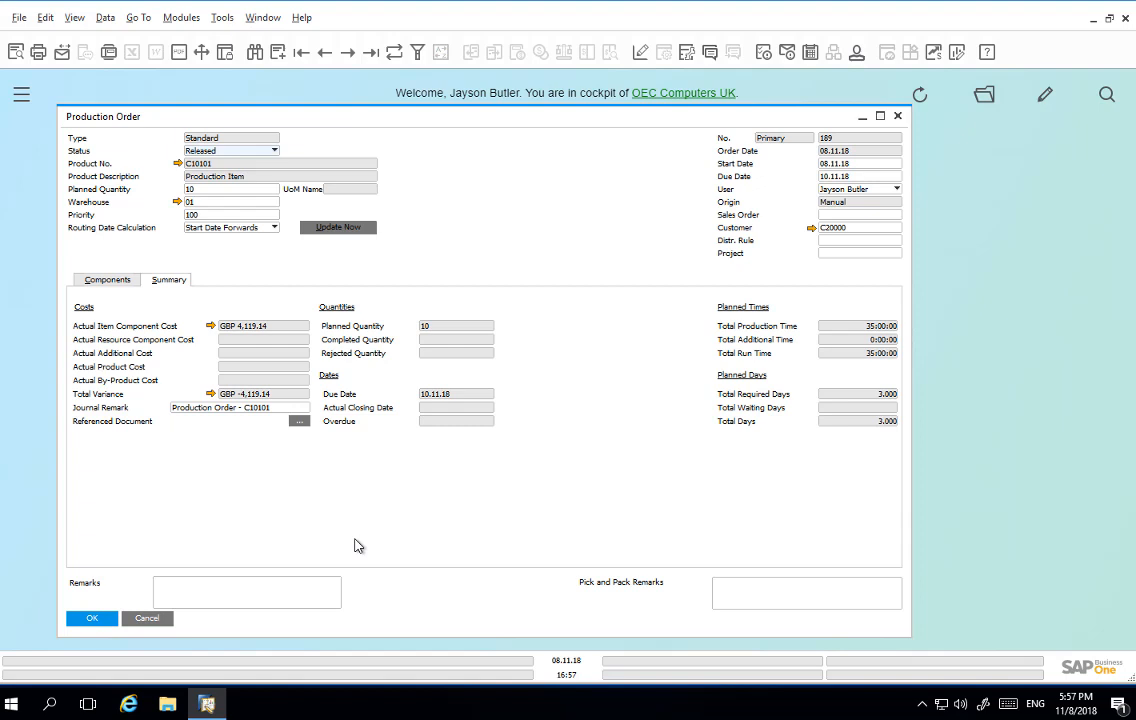
Step: Report completion of 10 units of Production Item C10101, add the Receipt from Production document, and close the form
right_click(584, 289)
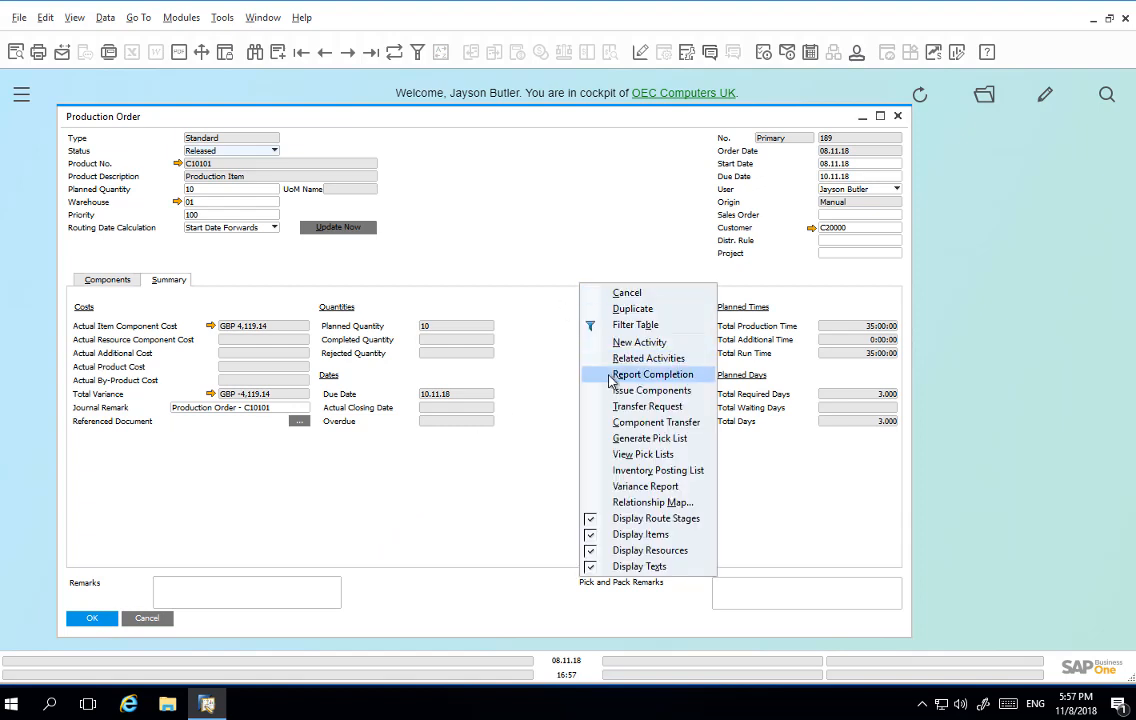
click(650, 374)
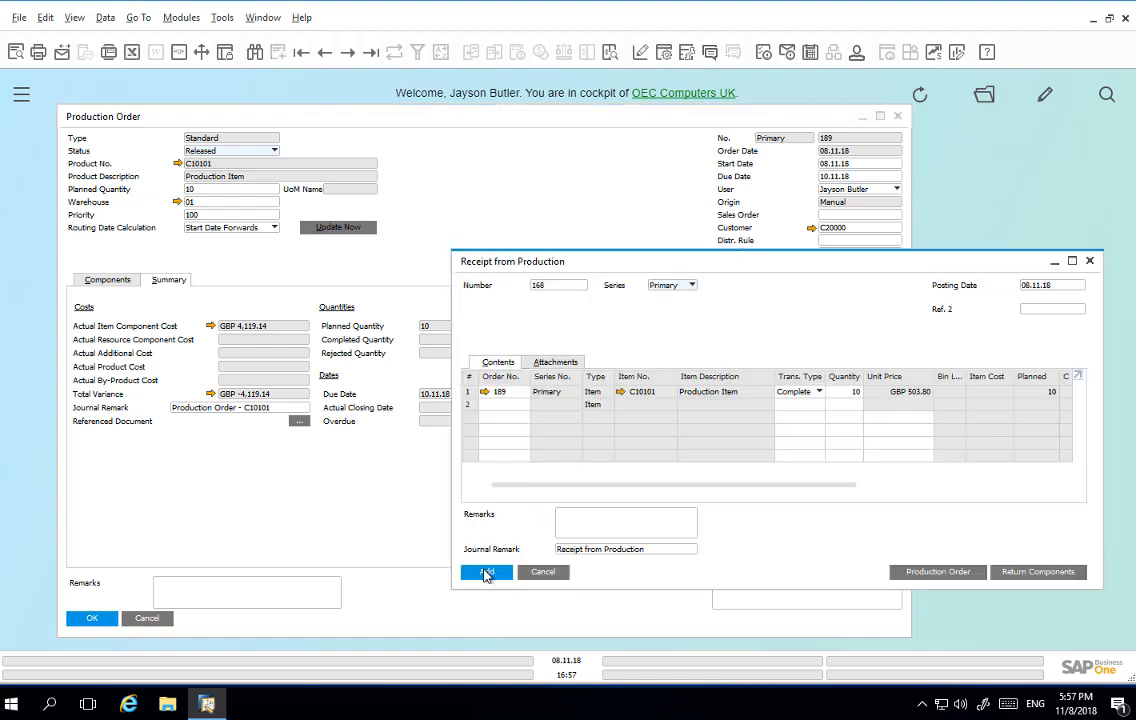
click(485, 574)
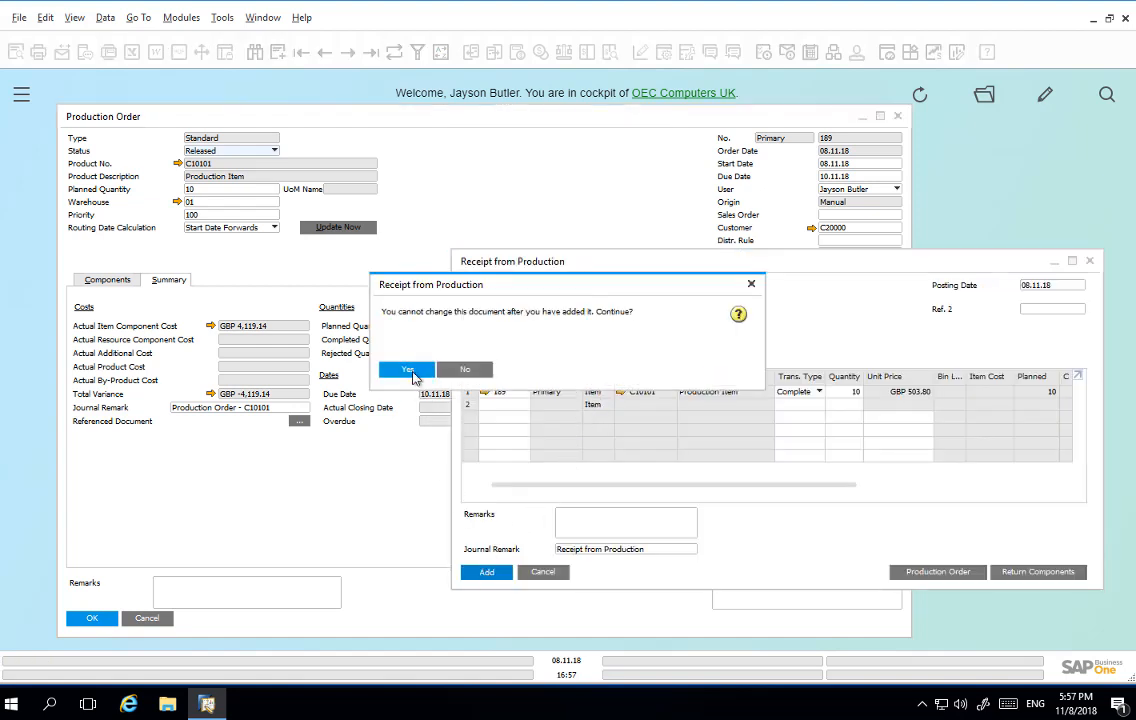
click(414, 375)
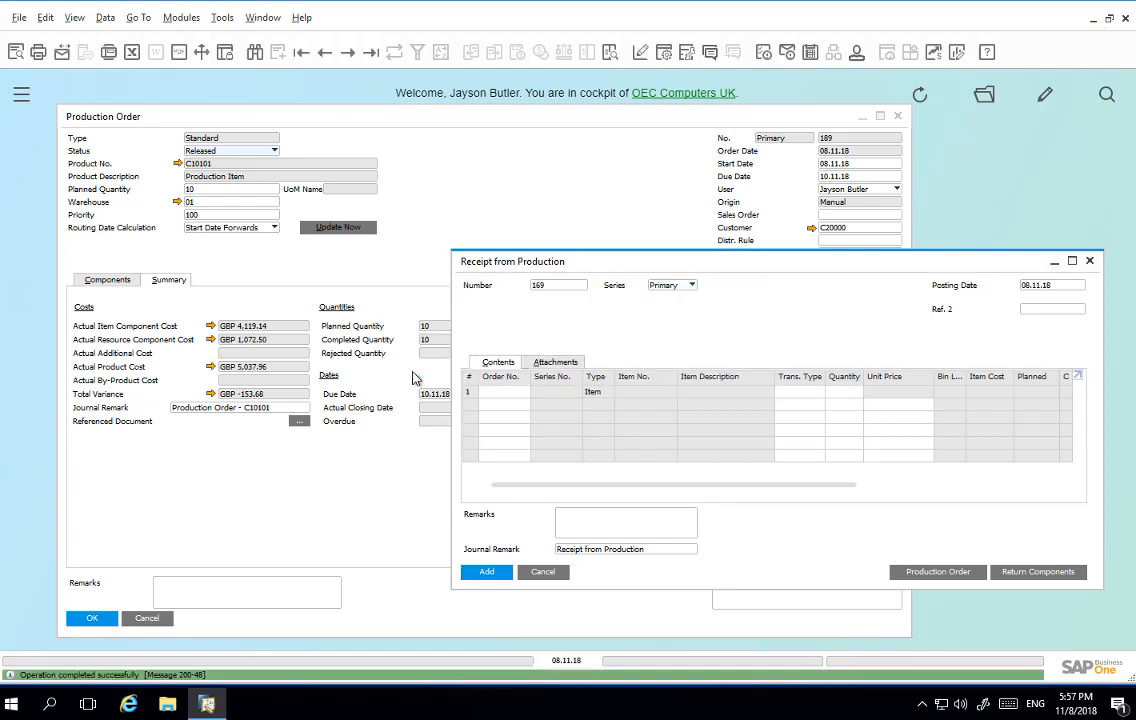
click(543, 572)
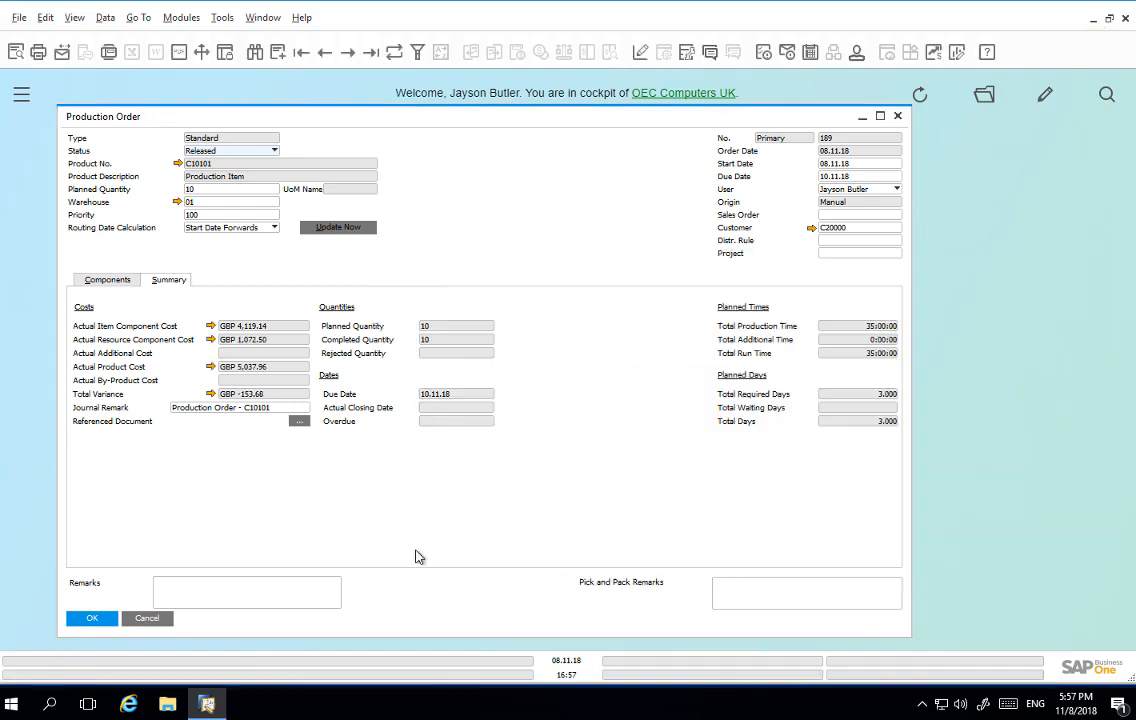
Step: Open the Variance Report for the completed quantity to examine actual against estimated component, resource and product costs
click(213, 396)
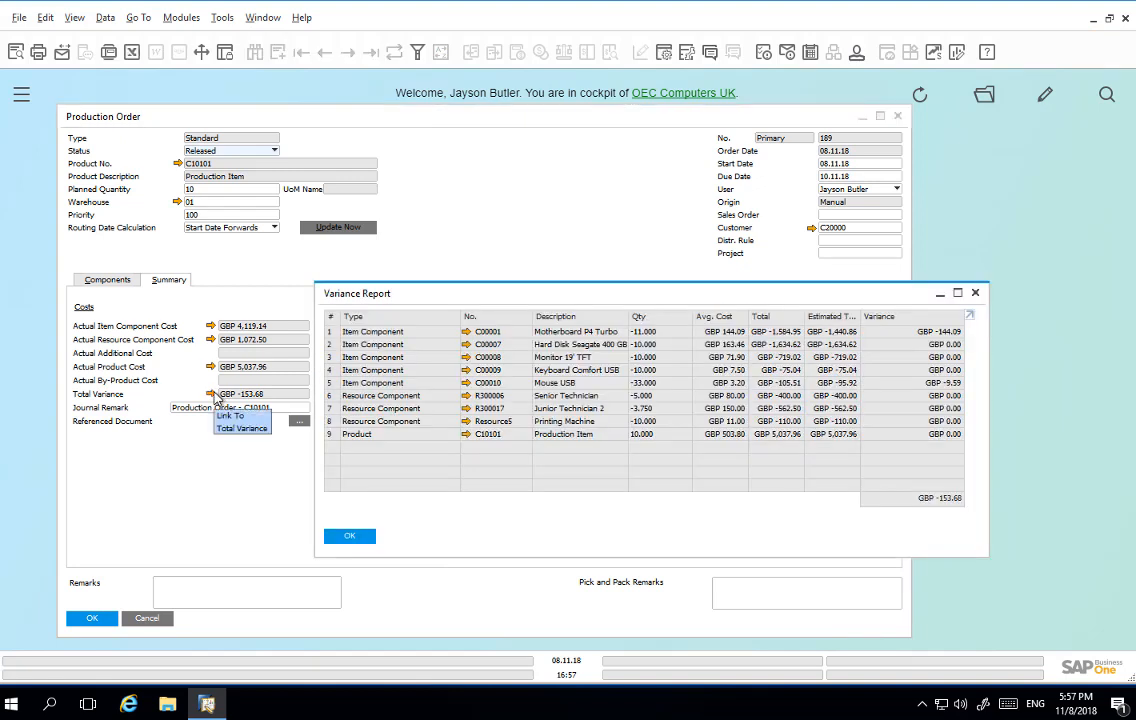